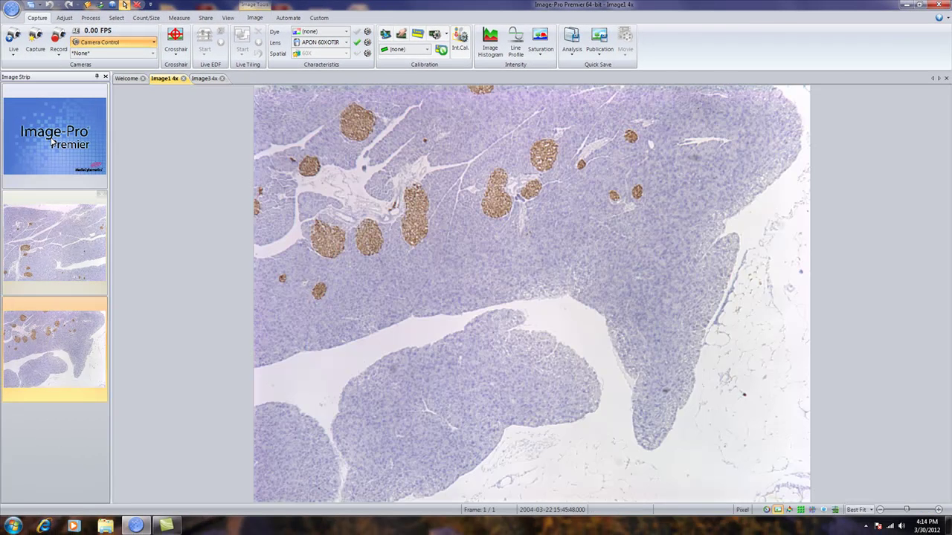
Enable Multiple ROIs on the Select tab and show the list of ROI shape tools
left_click(115, 21)
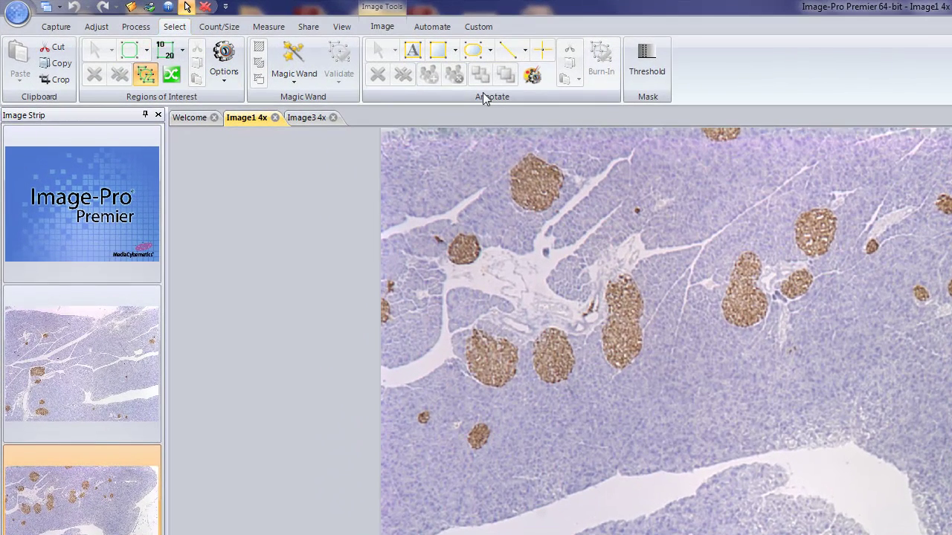
left_click(145, 78)
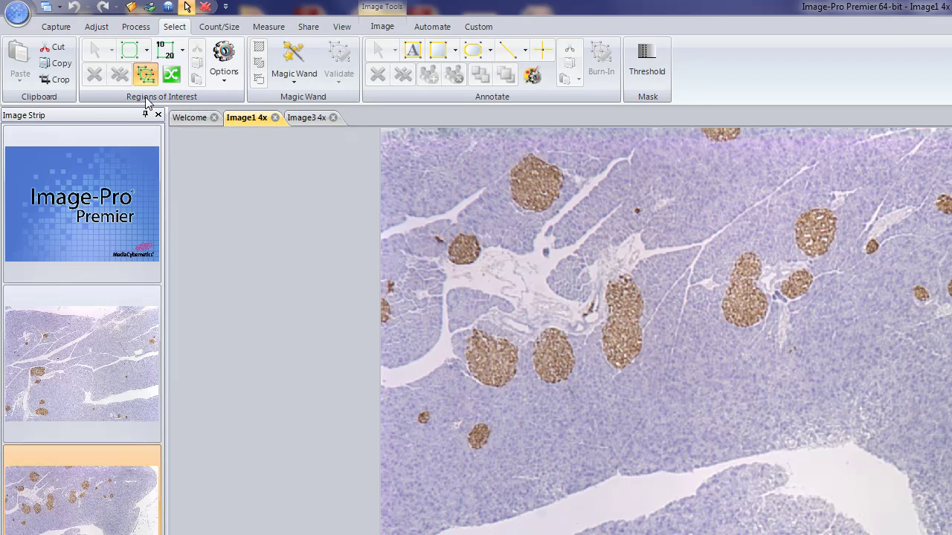
left_click(146, 50)
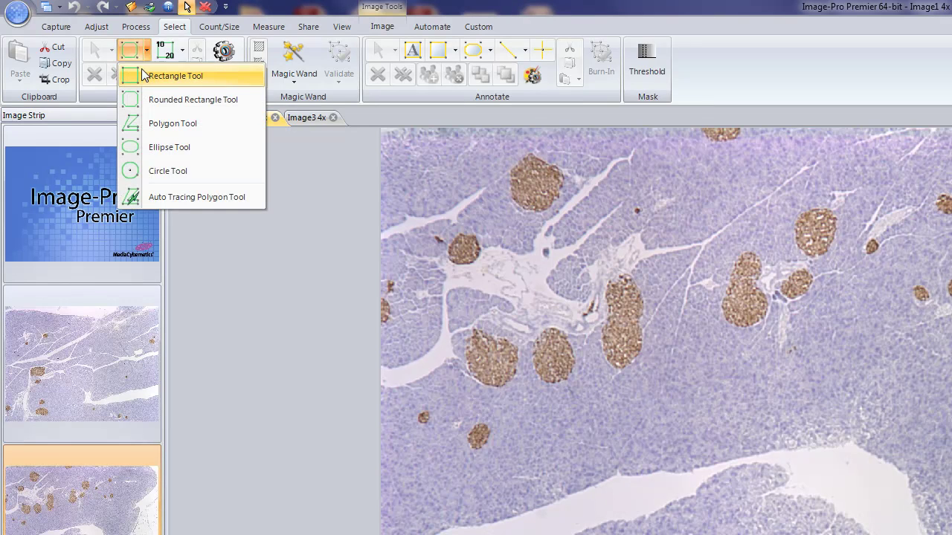
Draw a rectangular ROI over the upper-left islets of Image1 and select it
left_click(152, 77)
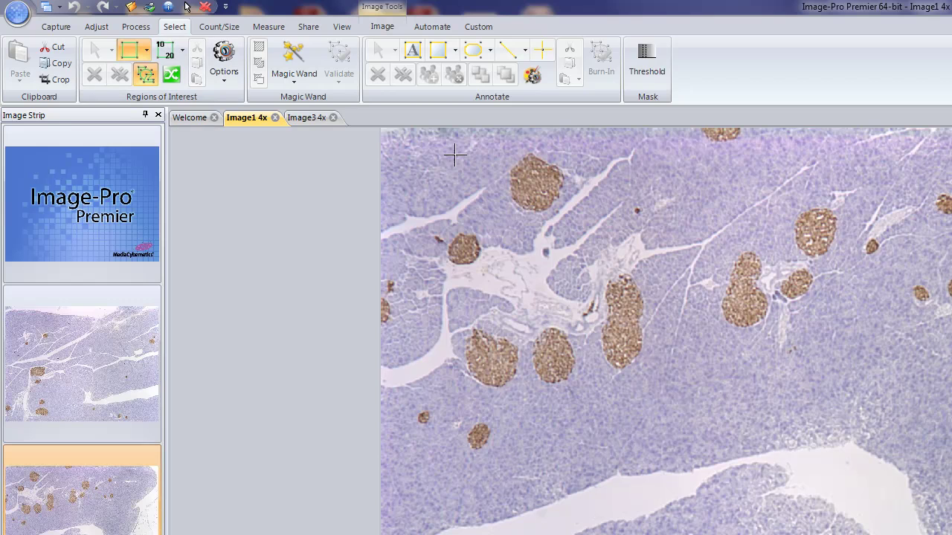
left_click_drag(407, 161, 554, 251)
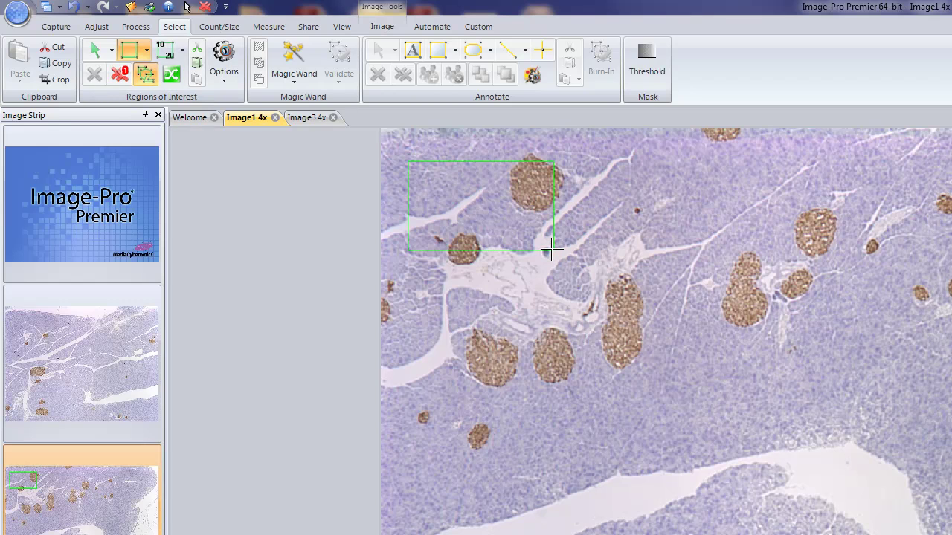
key("Escape")
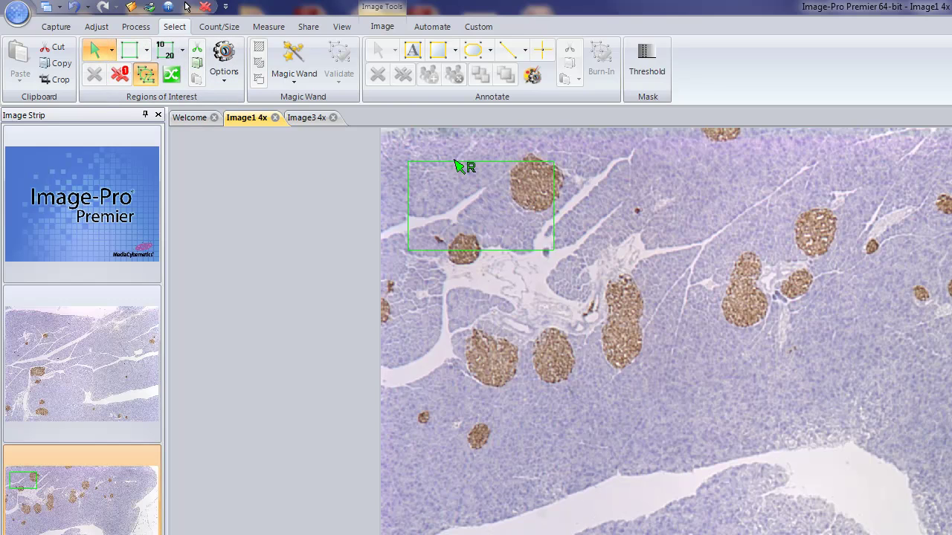
left_click(424, 162)
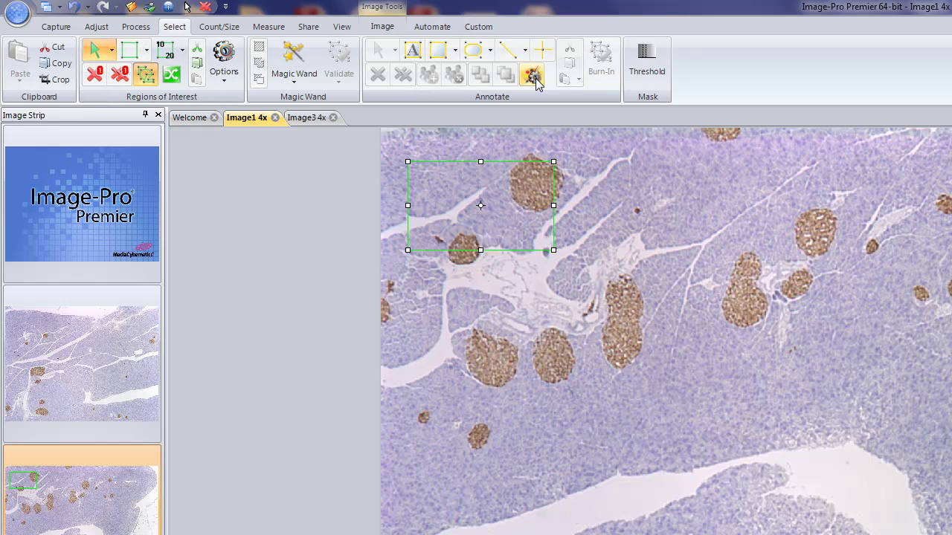
Set the ROI border width to 3 and save it as the default style
left_click(534, 77)
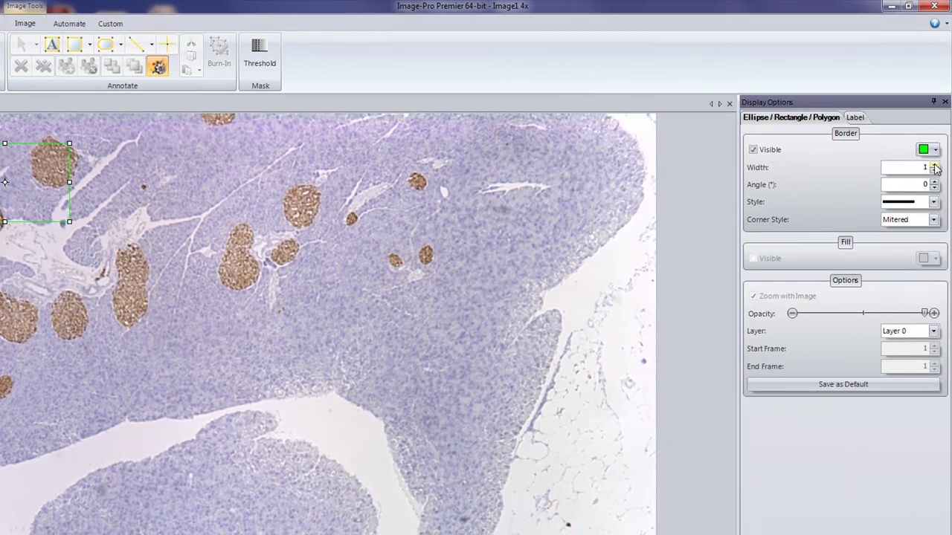
left_click(951, 169)
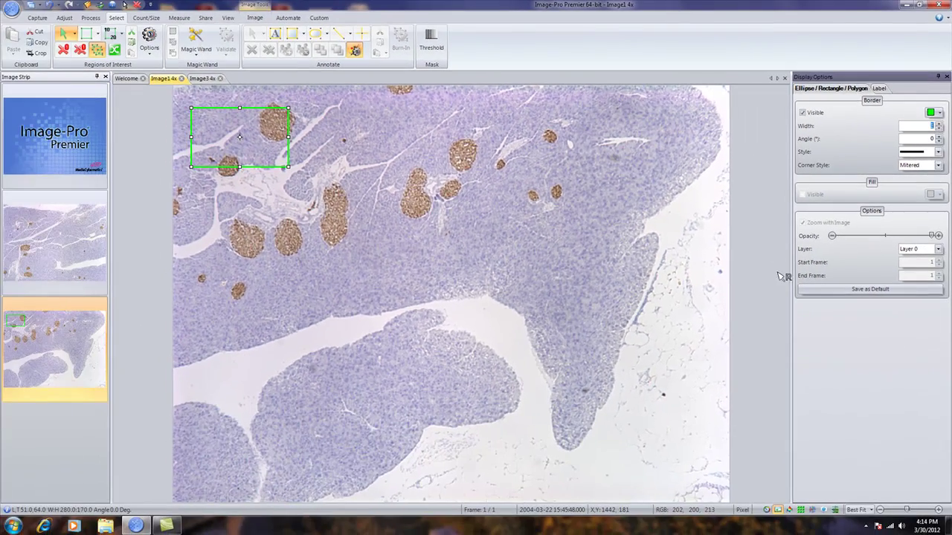
left_click(863, 290)
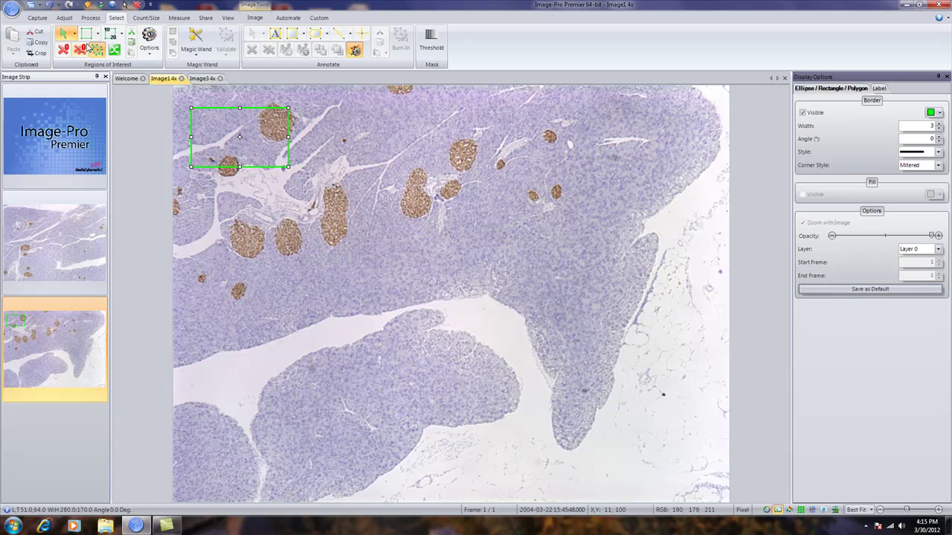
left_click(95, 34)
Draw three rounded-rectangle ROIs, the last one enclosing the two lower-left islets
left_click(123, 64)
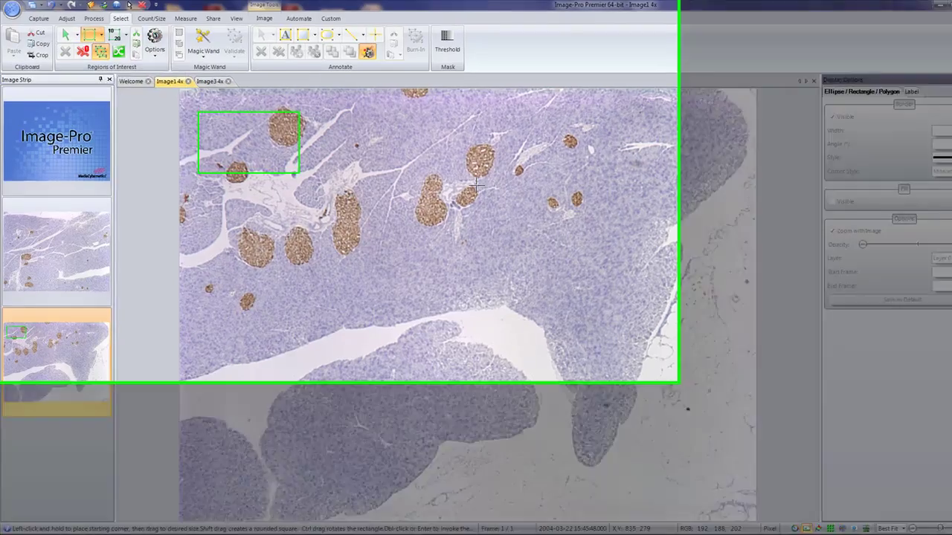
left_click_drag(372, 119, 457, 172)
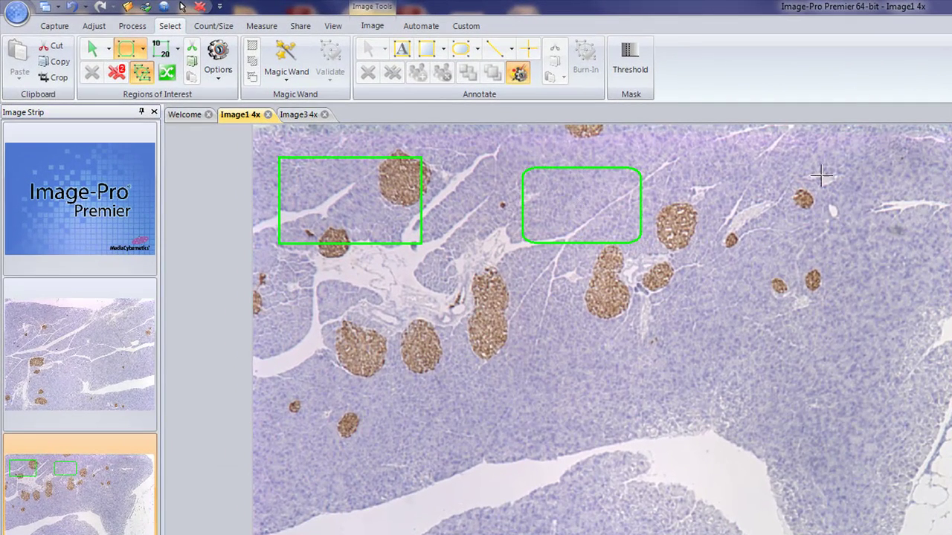
left_click_drag(793, 165, 918, 246)
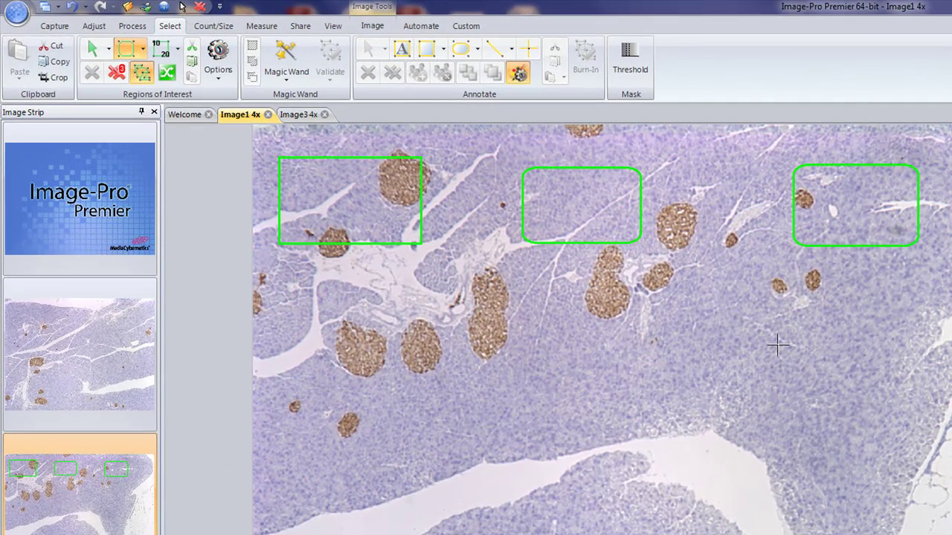
left_click_drag(281, 313, 465, 418)
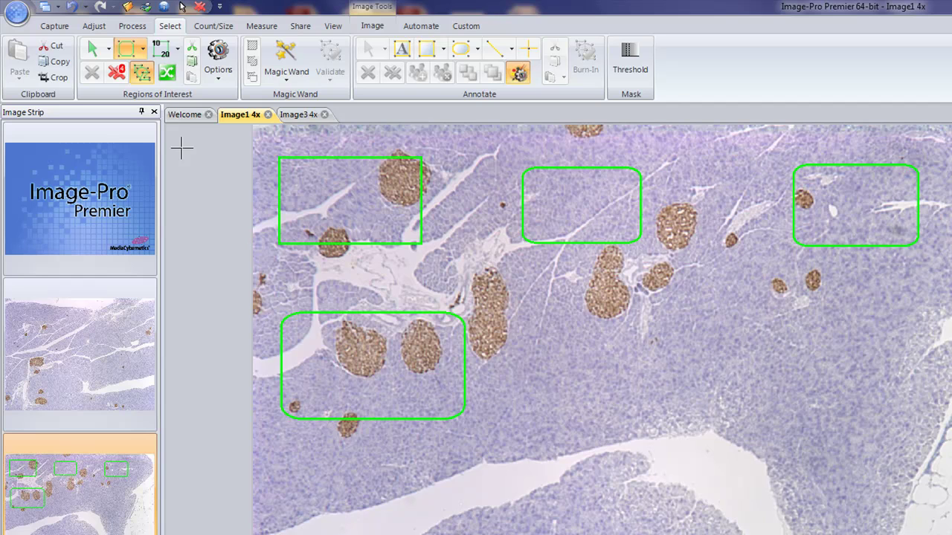
Add all four ROIs to Features Manager as an Image1 4x collection and expand its ROIs group
left_click(167, 74)
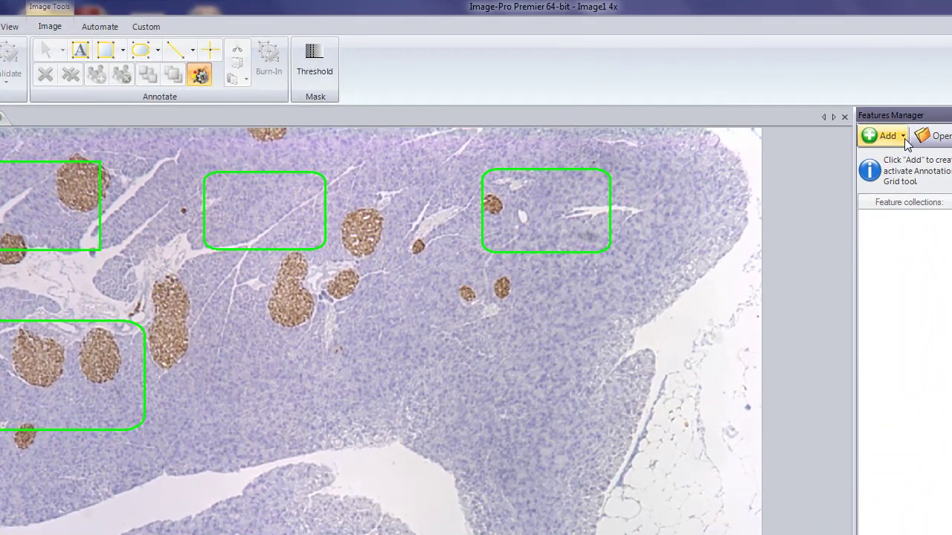
left_click(903, 138)
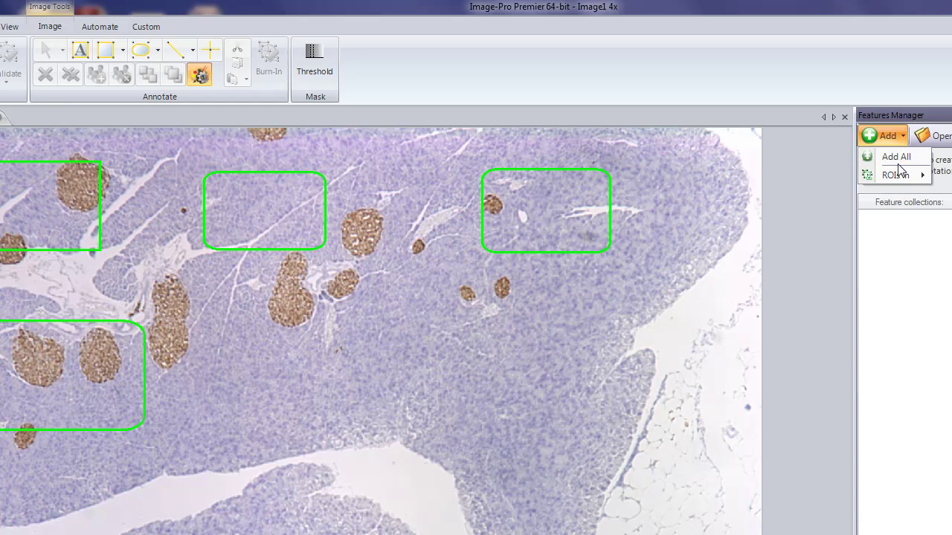
left_click(892, 157)
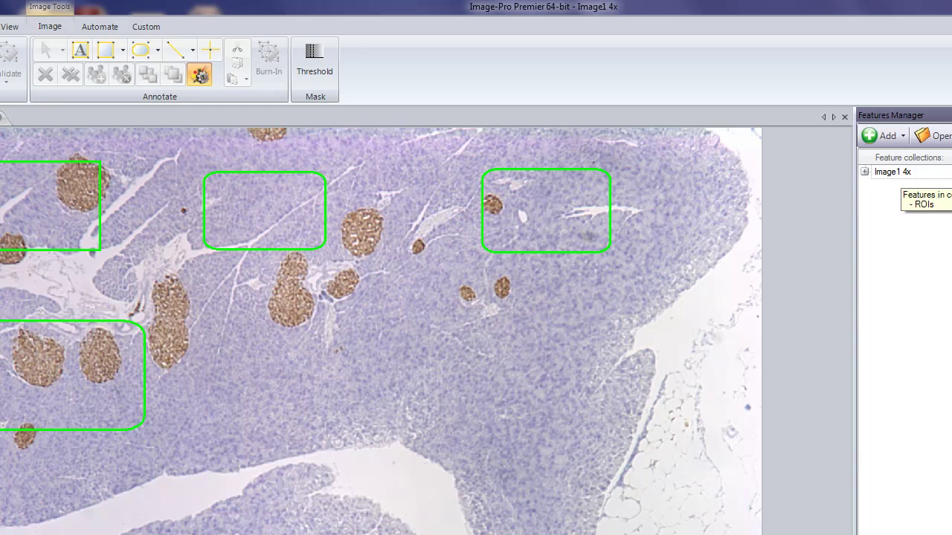
left_click(865, 173)
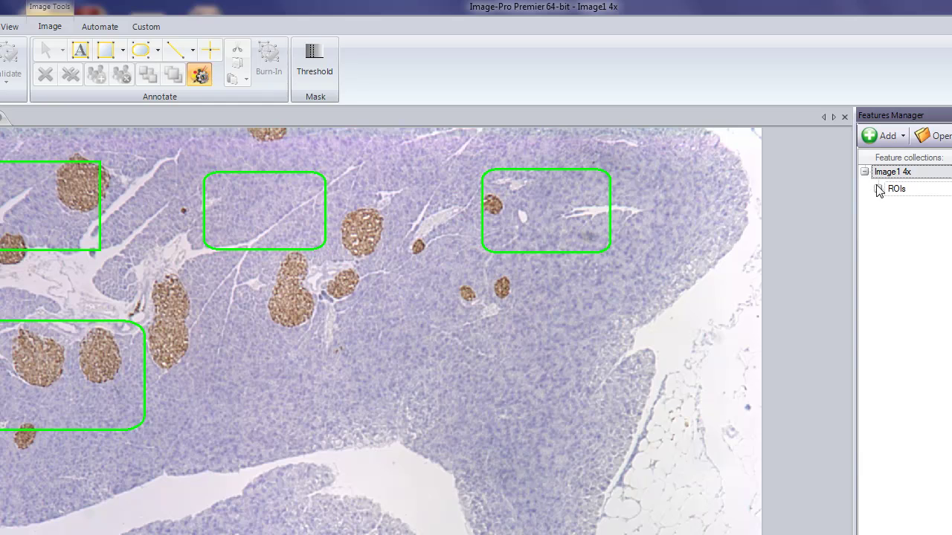
left_click(878, 190)
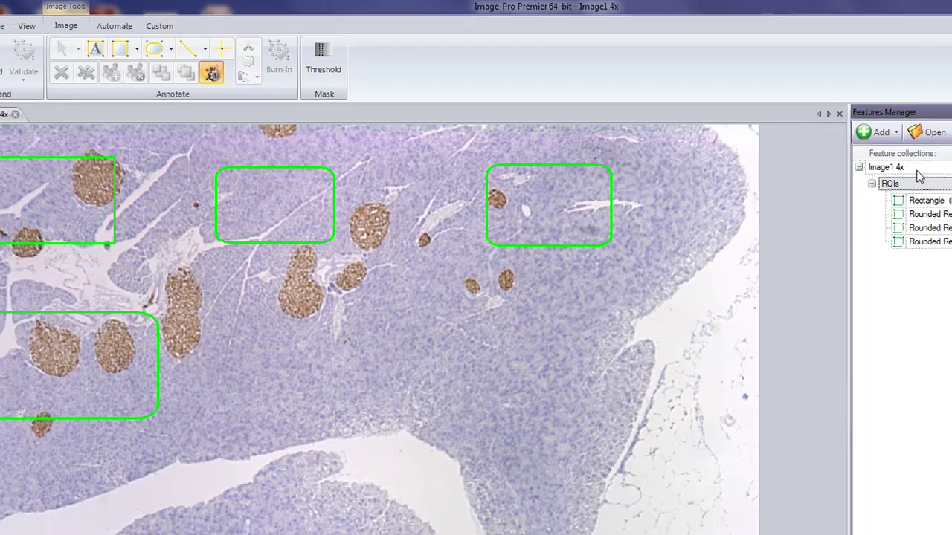
Rename the Image1 4x collection to 'Tissue' and display Image3 4x
left_click(892, 172)
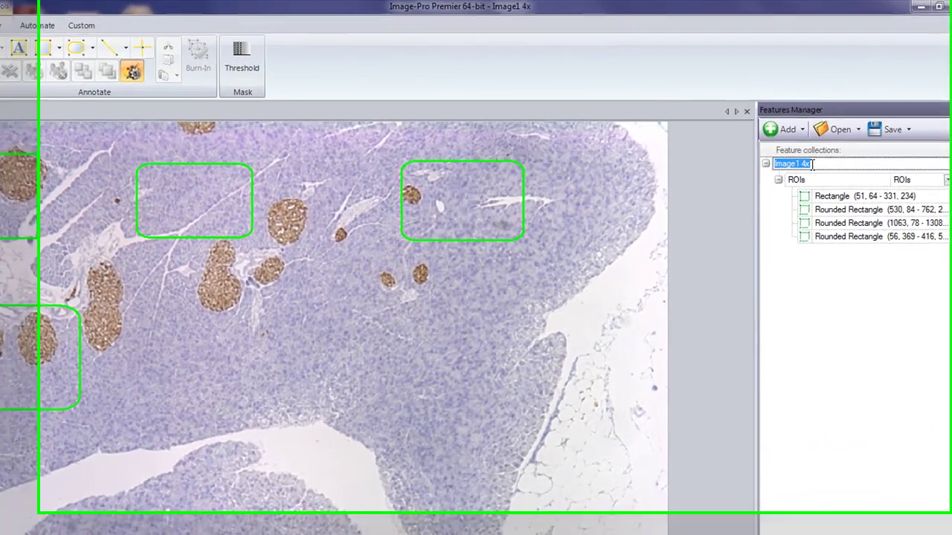
type("Tissue")
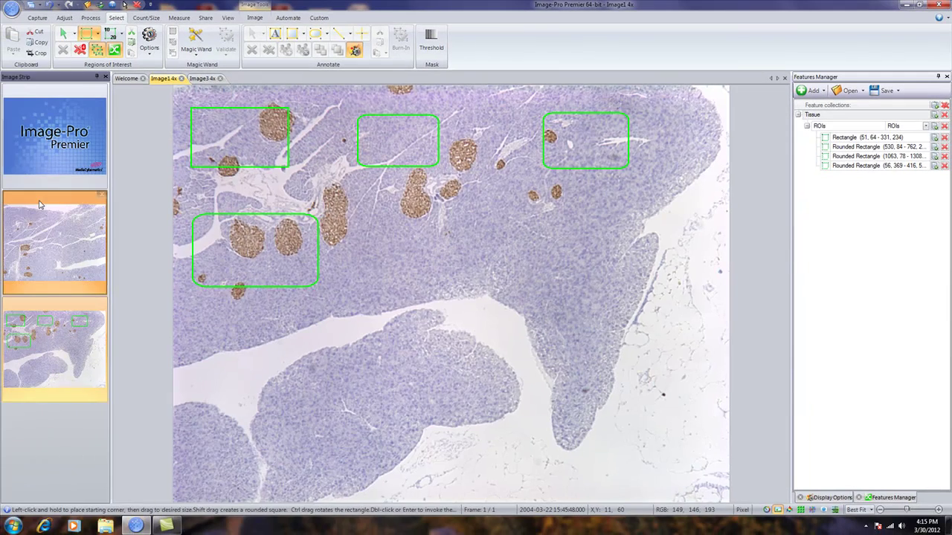
left_click(40, 205)
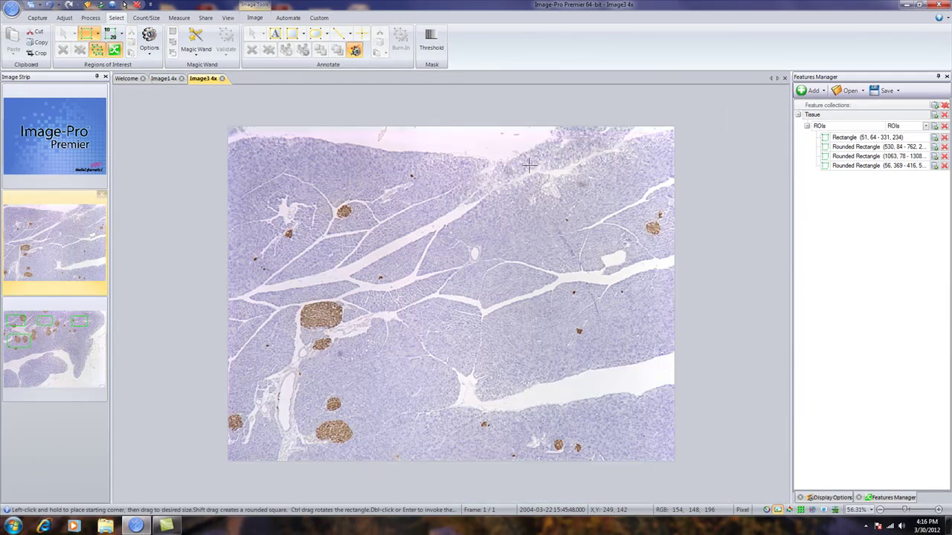
left_click(934, 166)
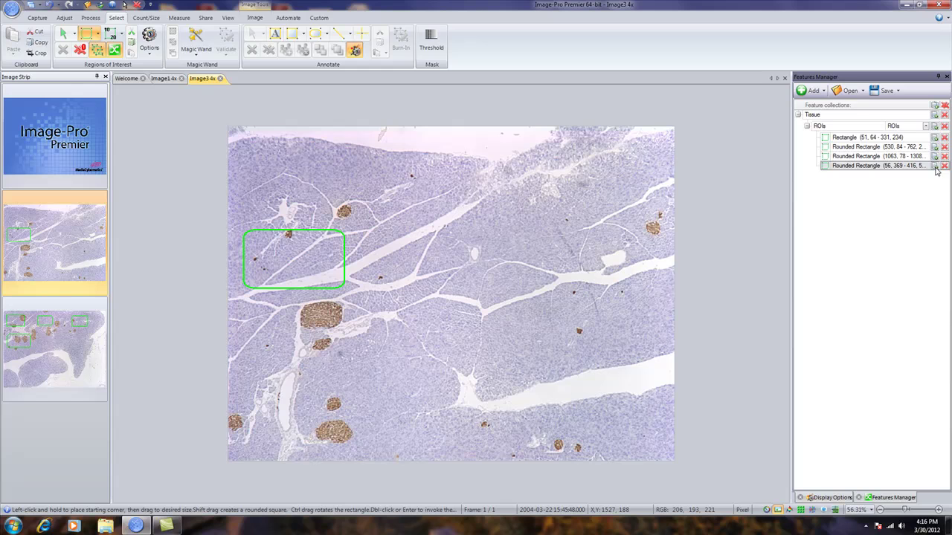
left_click(80, 50)
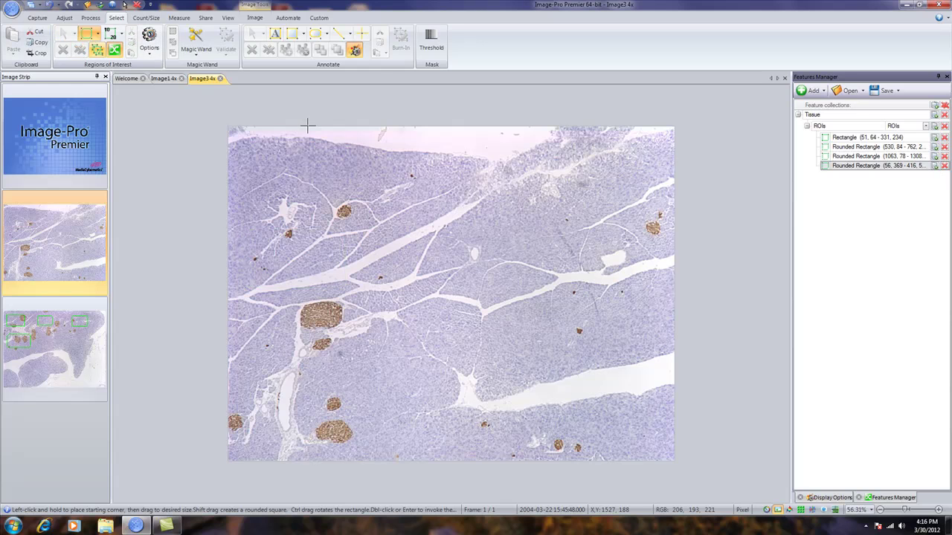
left_click(935, 128)
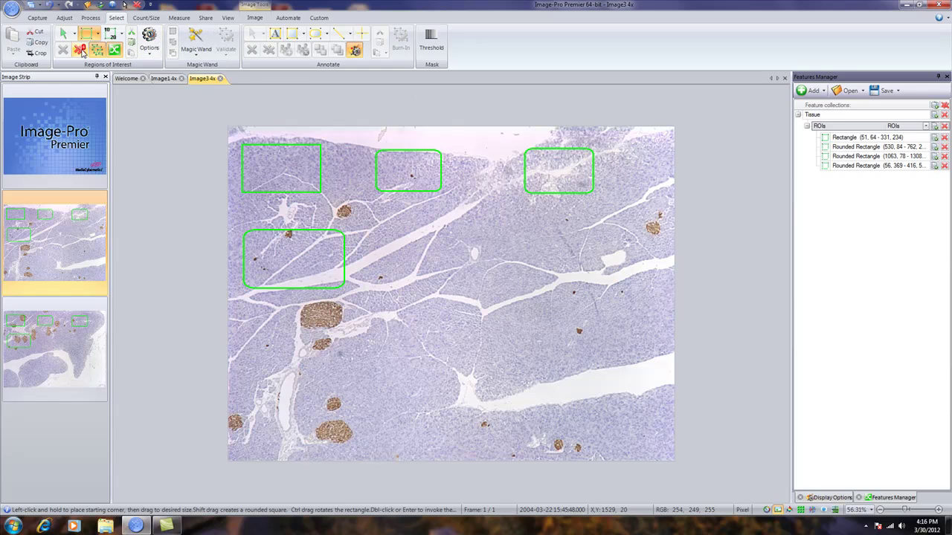
Clear Image3's ROIs and set the Tissue ROIs group to load as Measurements
left_click(81, 51)
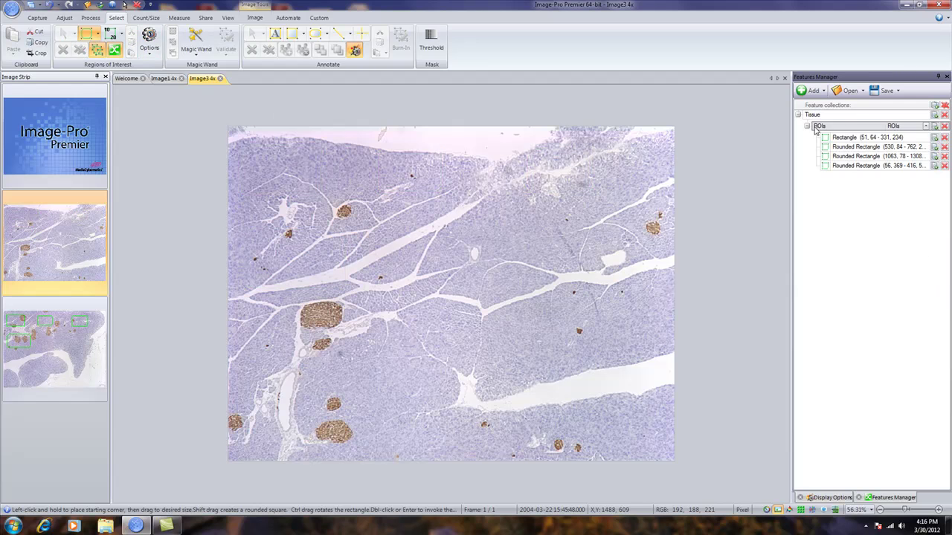
left_click(927, 127)
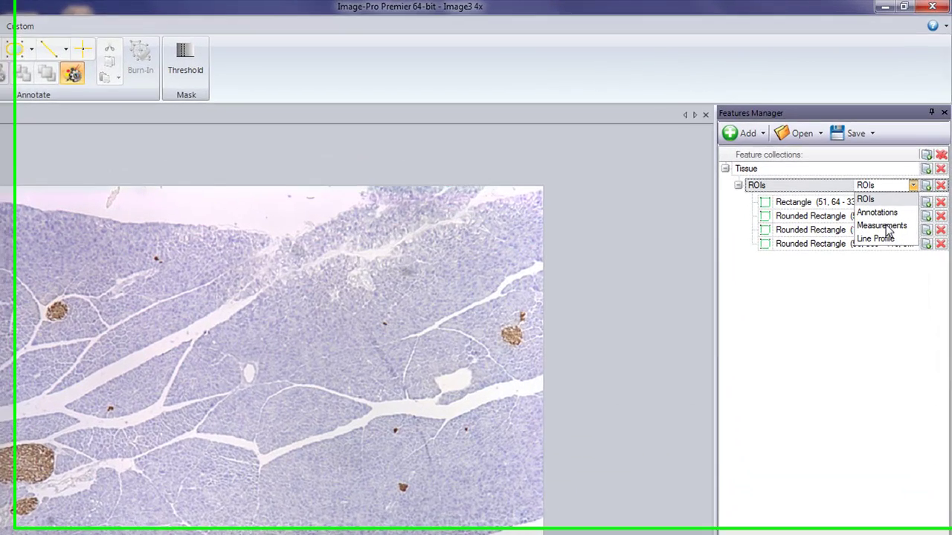
left_click(882, 226)
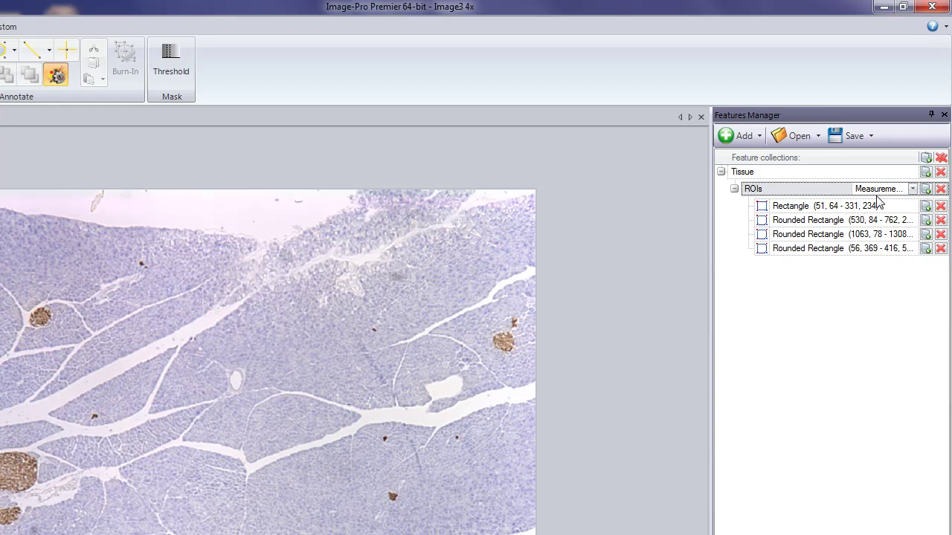
Load Tissue onto Image3 as measurements P1R1–P1R4 and check P1R1's area, 48051.00 pix^2
left_click(924, 189)
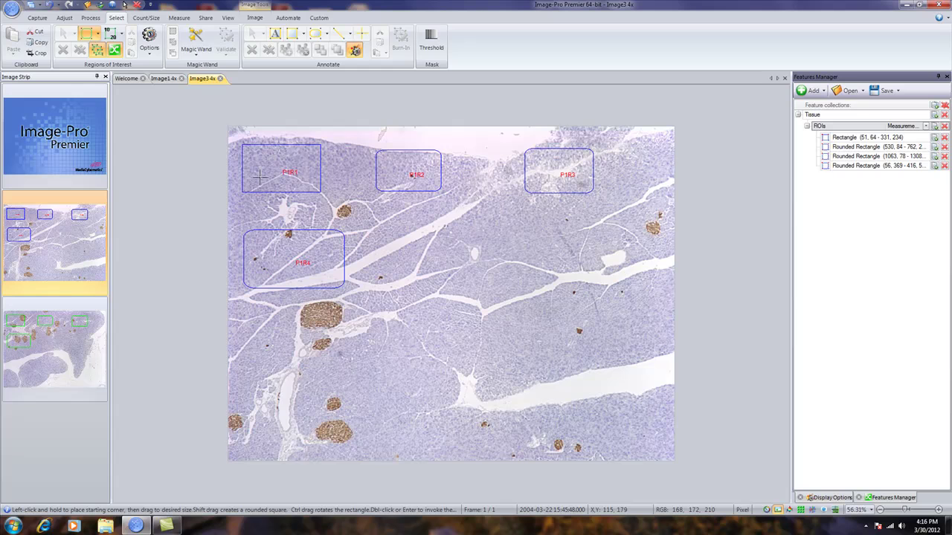
mouse_move(259, 176)
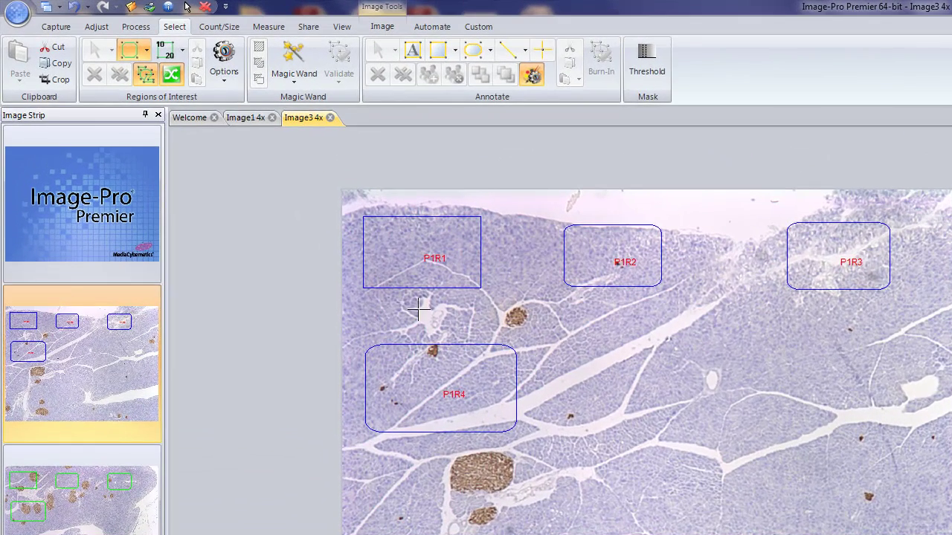
mouse_move(417, 272)
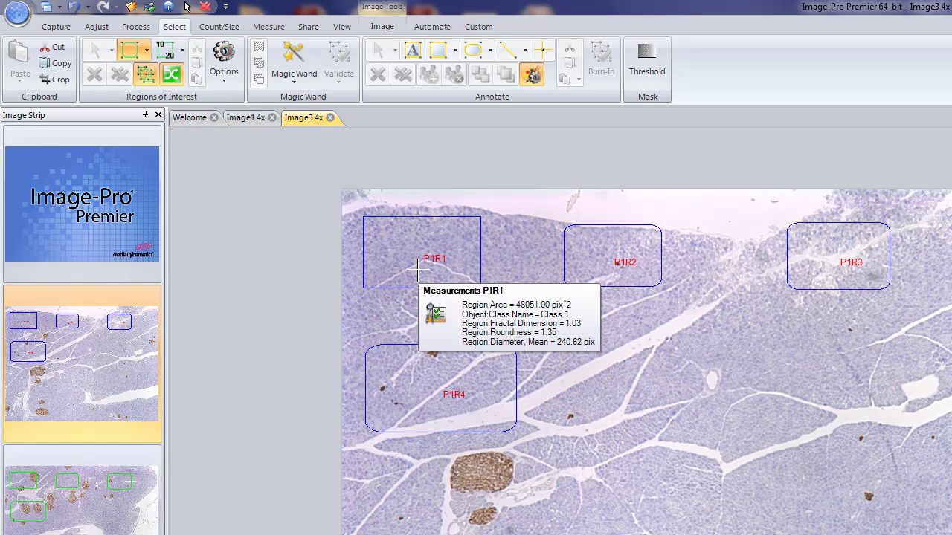